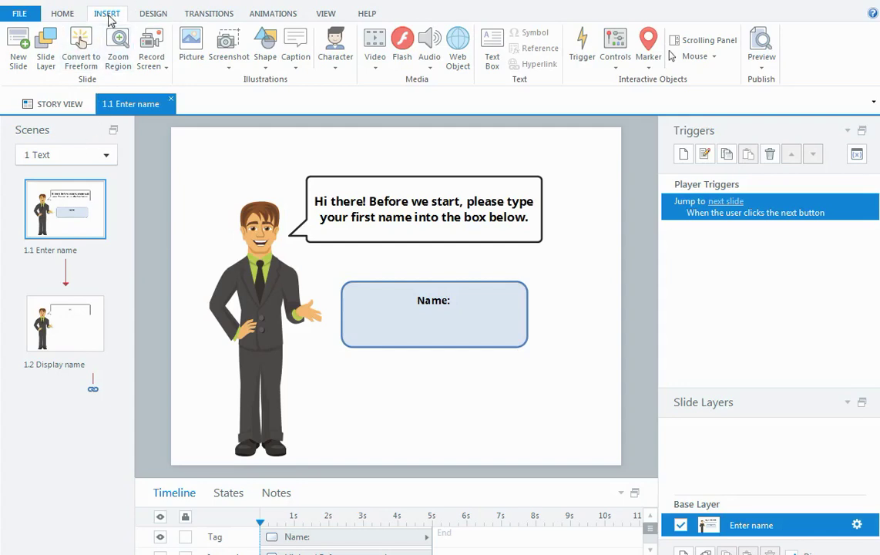
- Draw a Text Entry Field control inside the Name box, stretched wider across it
{"action": "left_click", "coordinate": [615, 70]}
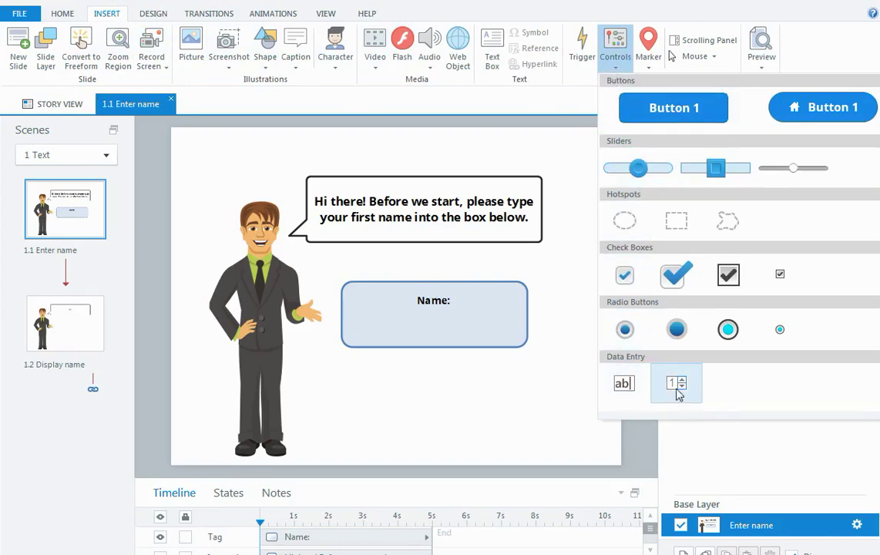
{"action": "left_click", "coordinate": [626, 385]}
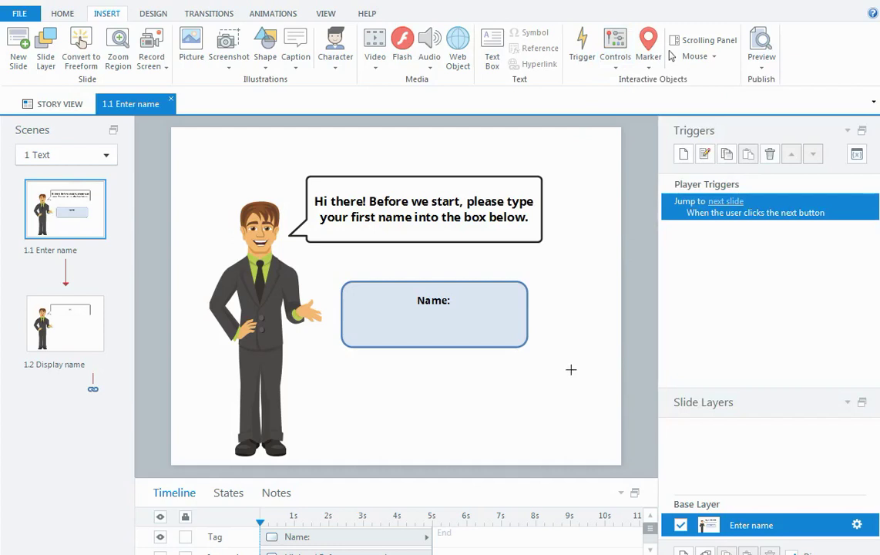
{"action": "left_click", "coordinate": [355, 314]}
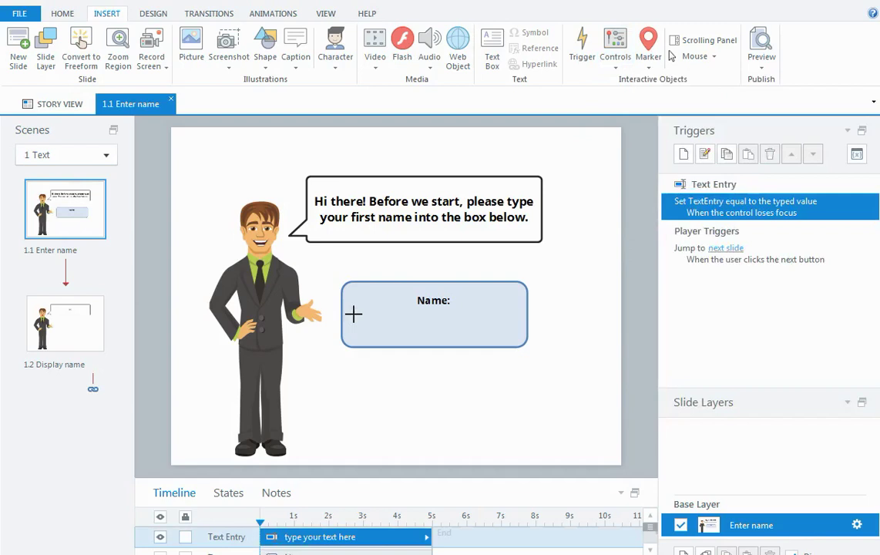
{"action": "left_click_drag", "start_coordinate": [481, 337], "coordinate": [514, 336]}
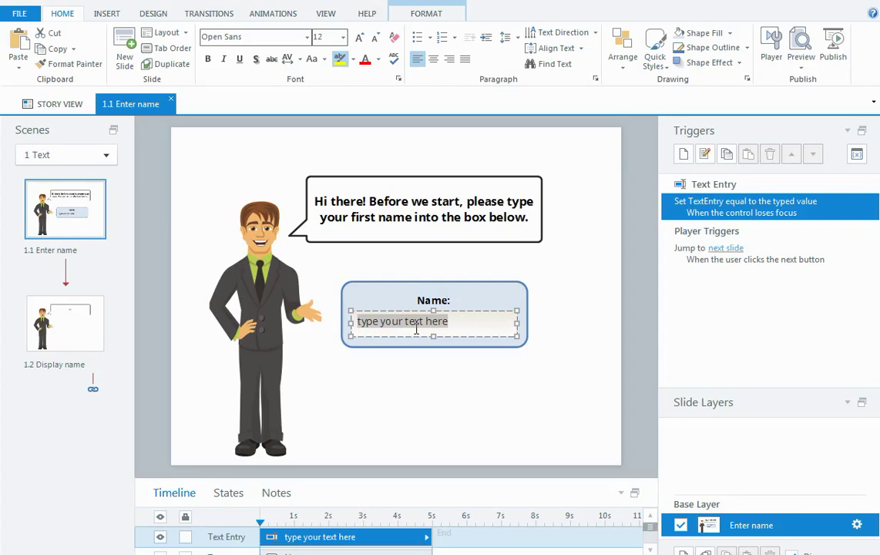
- Edit the placeholder from 'type your text here' to 'Type your name here'
{"action": "left_click", "coordinate": [360, 321]}
{"action": "key", "text": "Delete"}
{"action": "type", "text": "T"}
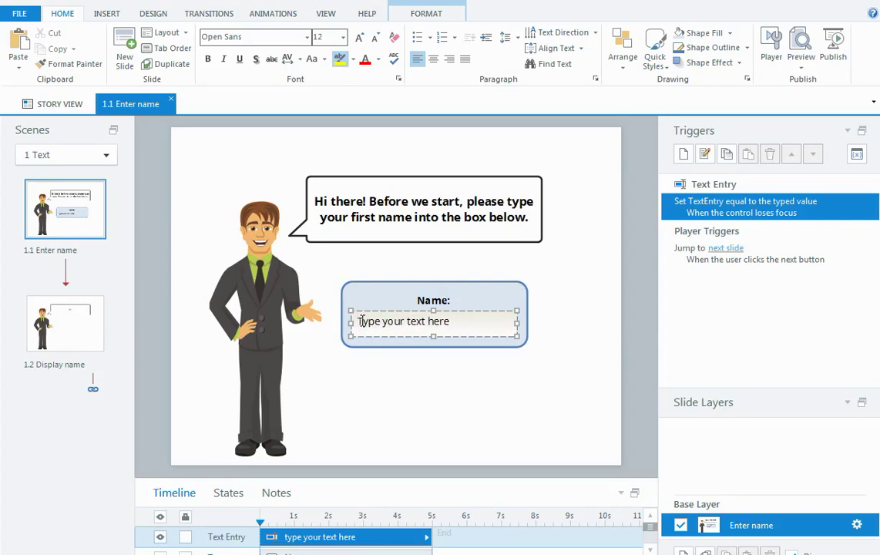
{"action": "left_click", "coordinate": [426, 321]}
{"action": "key", "text": "BackSpace"}
{"action": "key", "text": "BackSpace"}
{"action": "key", "text": "BackSpace"}
{"action": "key", "text": "BackSpace"}
{"action": "key", "text": "BackSpace"}
{"action": "type", "text": "name"}
{"action": "left_click", "coordinate": [282, 543]}
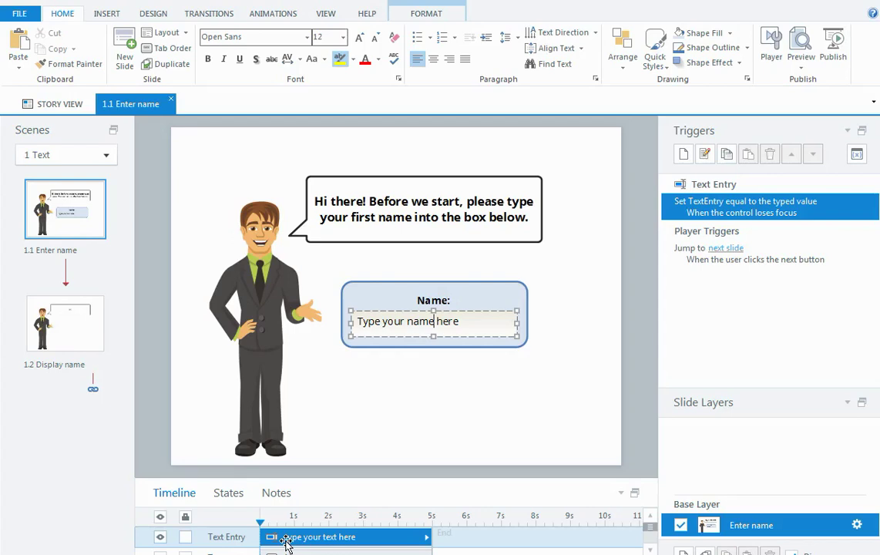
- Rename the Text Entry object to 'Name' in the Timeline
{"action": "double_click", "coordinate": [233, 539]}
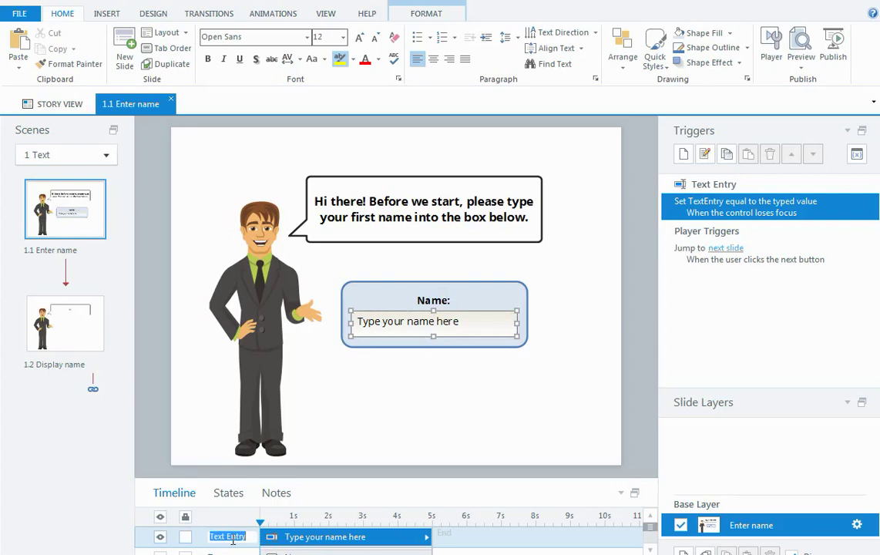
{"action": "type", "text": "Name"}
{"action": "key", "text": "Return"}
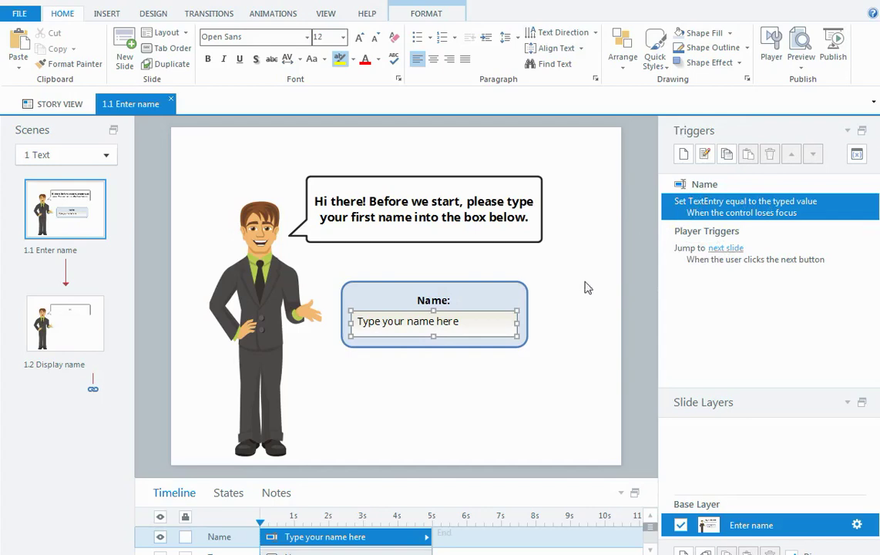
{"action": "left_click", "coordinate": [439, 324]}
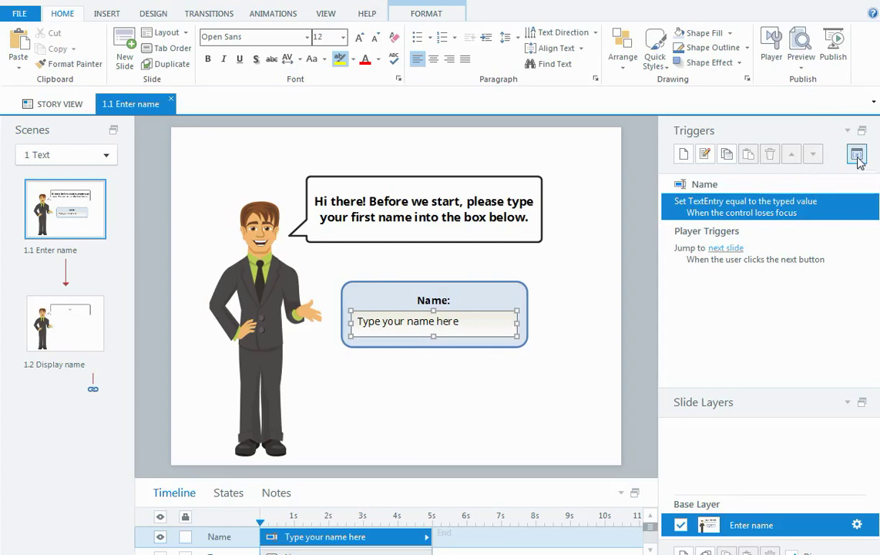
- Open the Variables dialog from Manage Project Variables to view the TextEntry text variable
{"action": "left_click", "coordinate": [858, 156]}
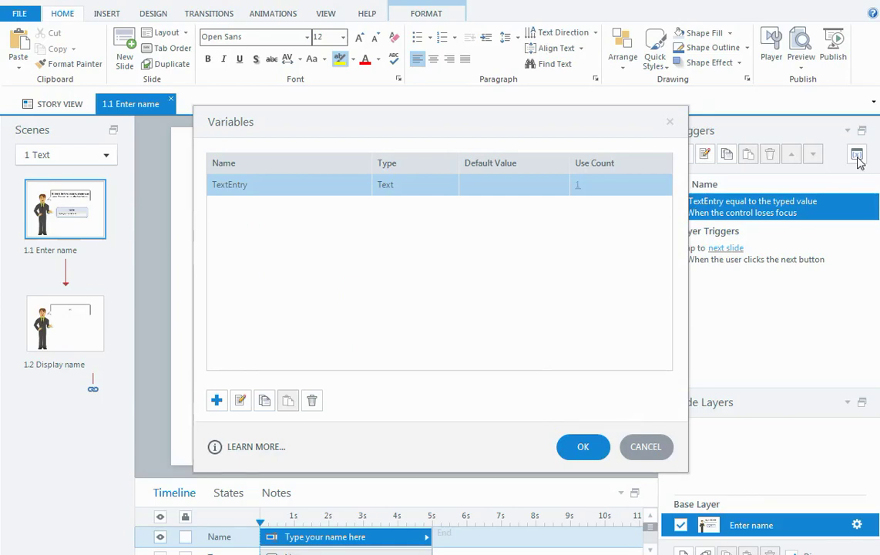
{"action": "left_click", "coordinate": [221, 544]}
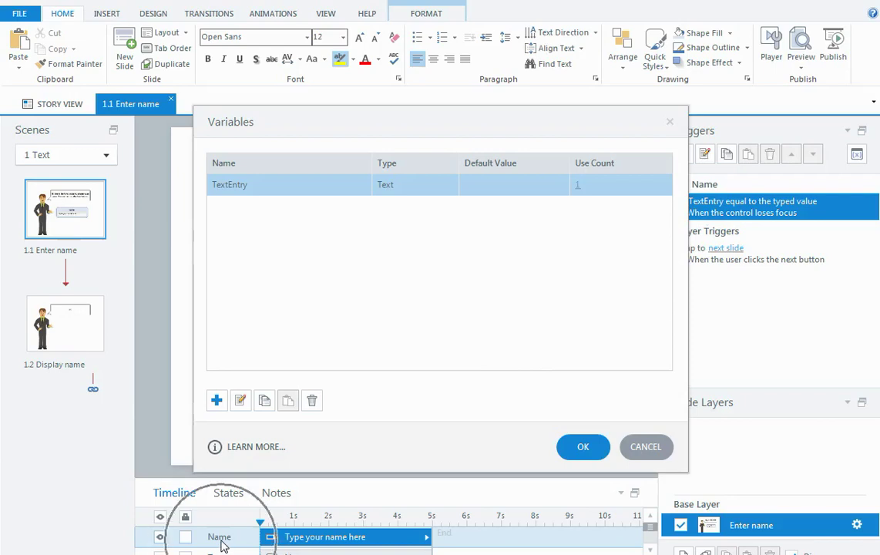
{"action": "left_click", "coordinate": [249, 197]}
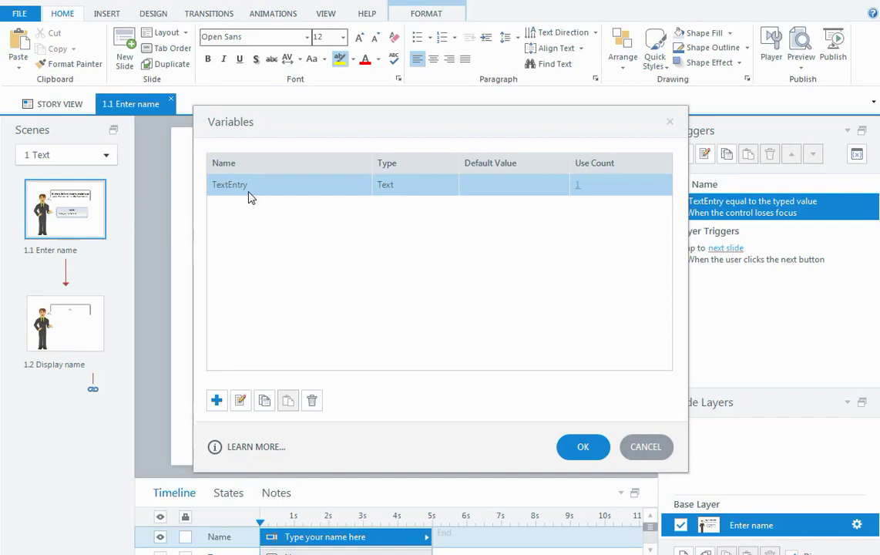
- Change the TextEntry variable's name to 'FirstName' and confirm with OK
{"action": "double_click", "coordinate": [245, 194]}
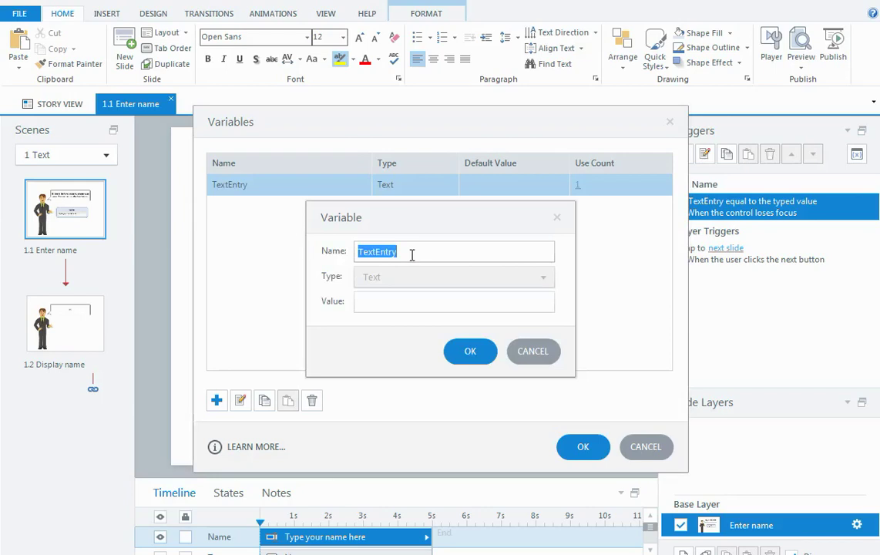
{"action": "type", "text": "First"}
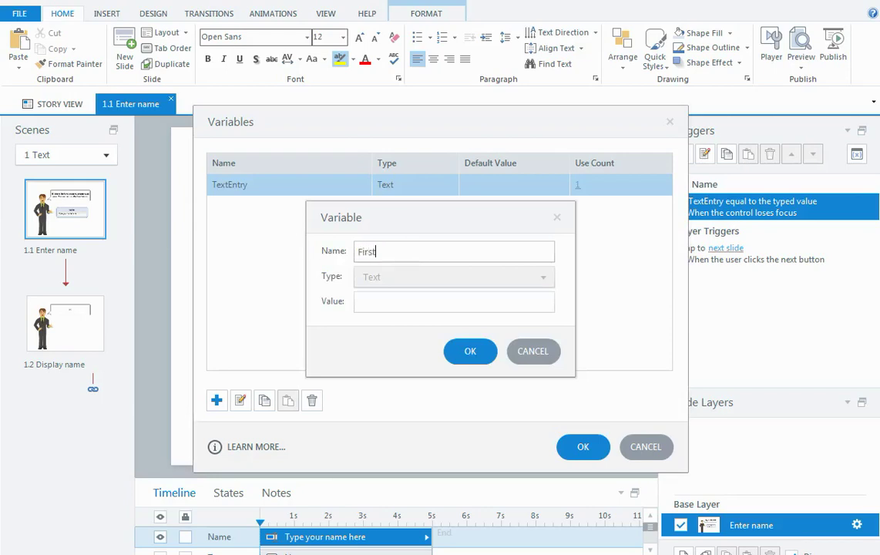
{"action": "type", "text": "Name"}
{"action": "left_click", "coordinate": [379, 253]}
{"action": "type", "text": "_"}
{"action": "key", "text": "Left"}
{"action": "key", "text": "Left"}
{"action": "key", "text": "Left"}
{"action": "key", "text": "Left"}
{"action": "key", "text": "BackSpace"}
{"action": "left_click", "coordinate": [361, 312]}
{"action": "left_click", "coordinate": [471, 356]}
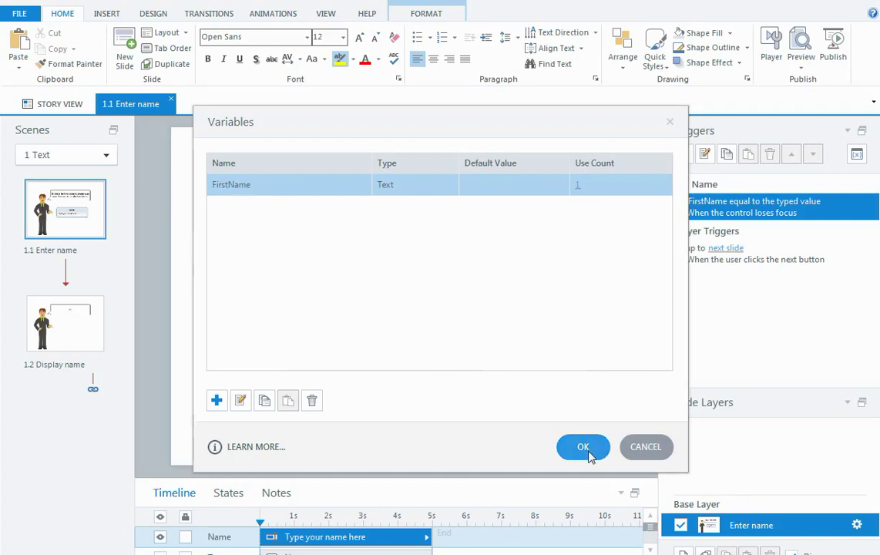
- Close the Variables dialog and switch to slide 1.2 Display name
{"action": "left_click", "coordinate": [583, 447]}
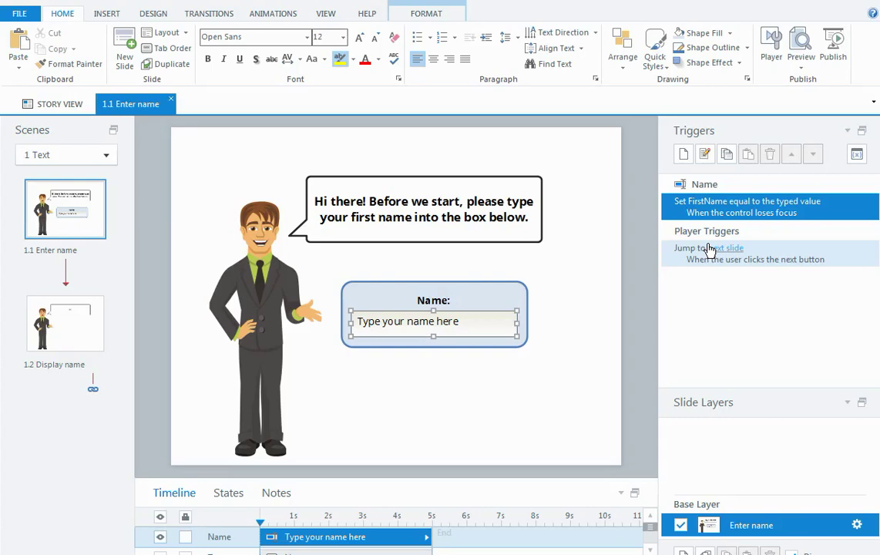
{"action": "left_click", "coordinate": [69, 316]}
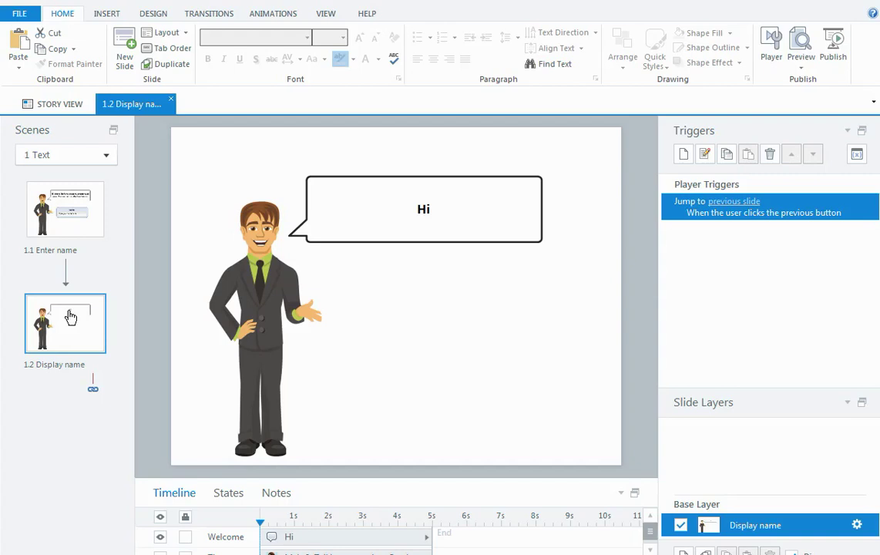
{"action": "left_click", "coordinate": [446, 216]}
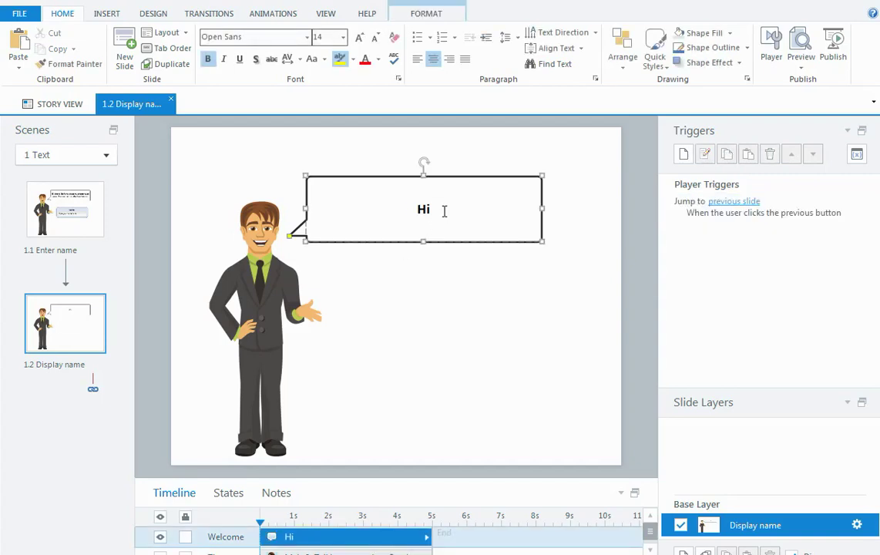
{"action": "type", "text": "%FirstName%"}
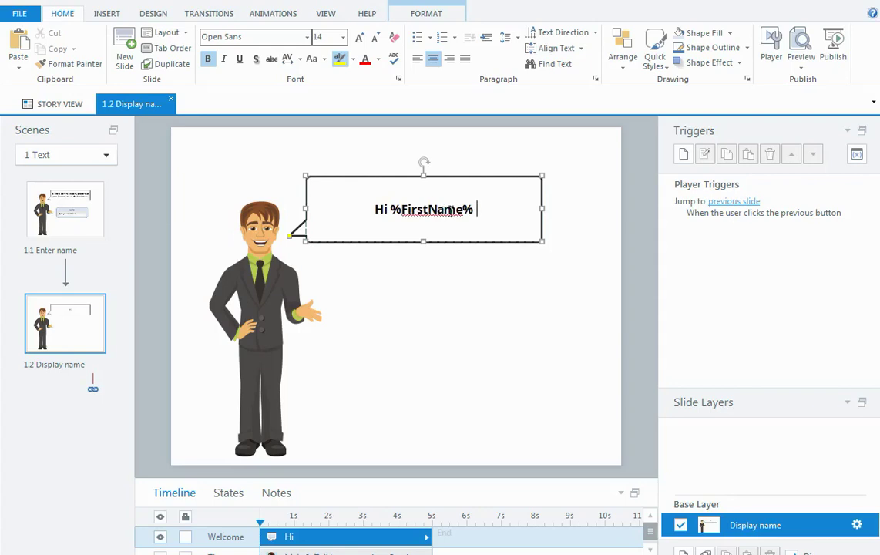
{"action": "key", "text": "BackSpace"}
{"action": "key", "text": "BackSpace"}
{"action": "key", "text": "BackSpace"}
{"action": "key", "text": "BackSpace"}
{"action": "key", "text": "BackSpace"}
{"action": "key", "text": "BackSpace"}
{"action": "key", "text": "BackSpace"}
{"action": "key", "text": "BackSpace"}
{"action": "key", "text": "BackSpace"}
{"action": "key", "text": "BackSpace"}
{"action": "key", "text": "BackSpace"}
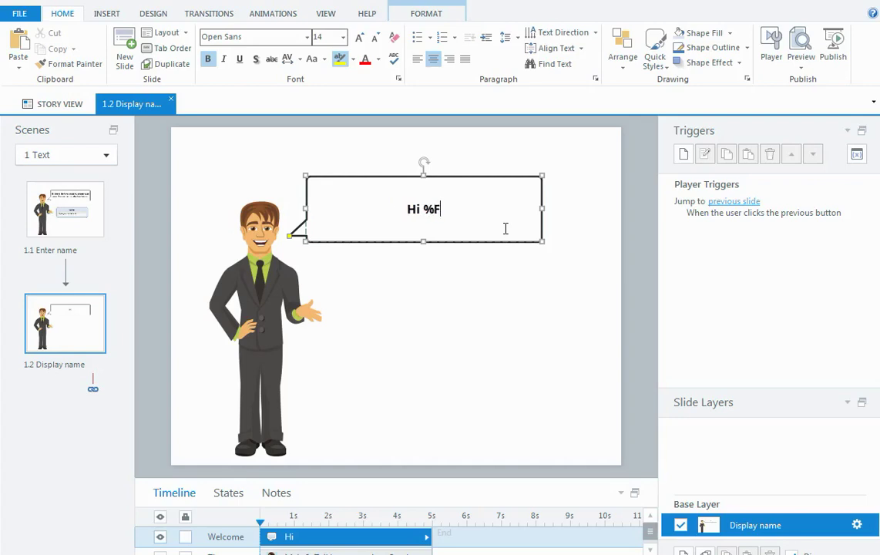
- Insert a FirstName variable reference after 'Hi' and add 'welcome to the course!'
{"action": "left_click", "coordinate": [108, 14]}
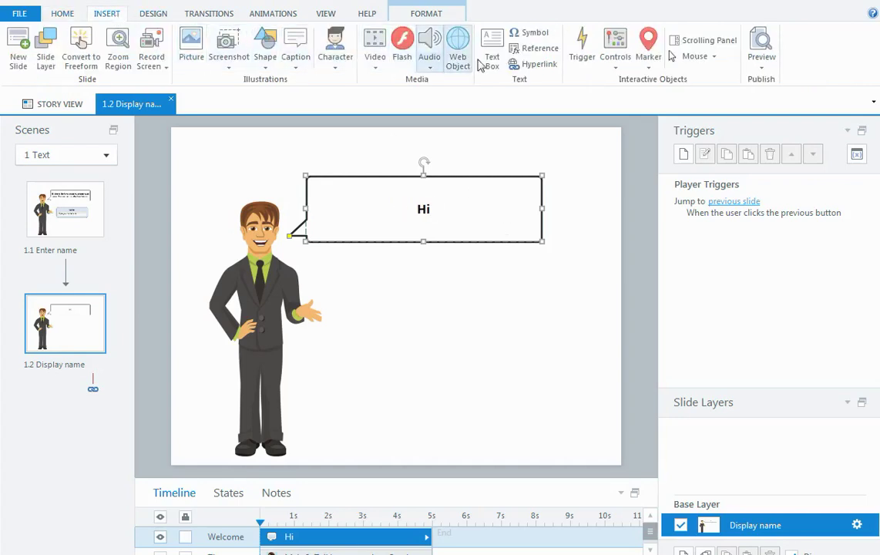
{"action": "left_click", "coordinate": [538, 57]}
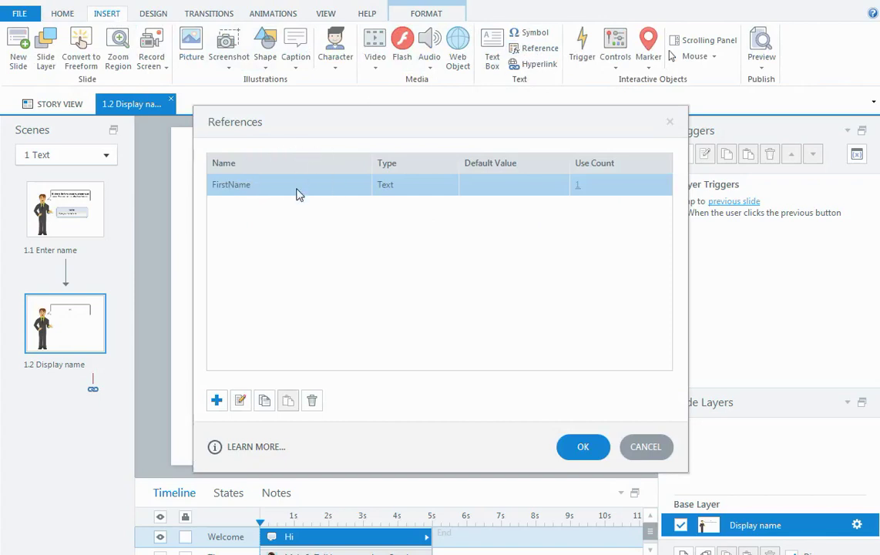
{"action": "left_click", "coordinate": [582, 446]}
{"action": "left_click", "coordinate": [482, 210]}
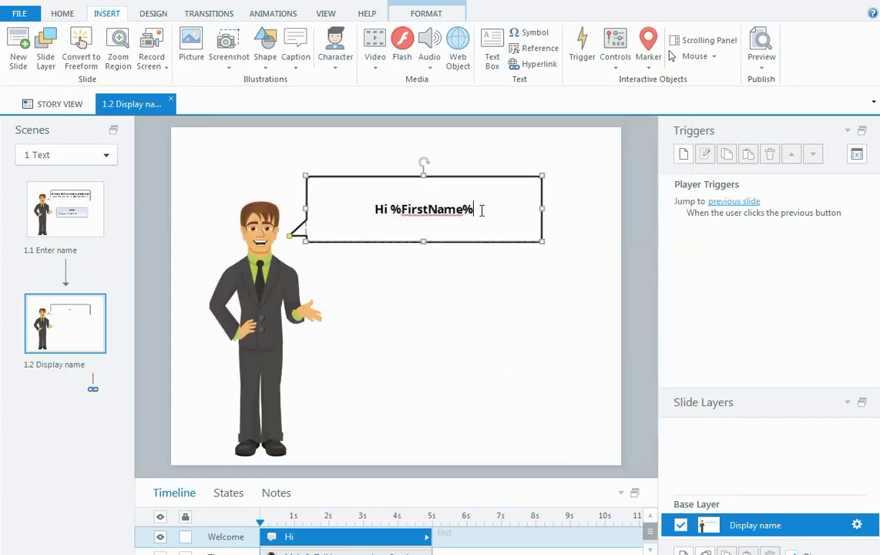
{"action": "type", "text": "w"}
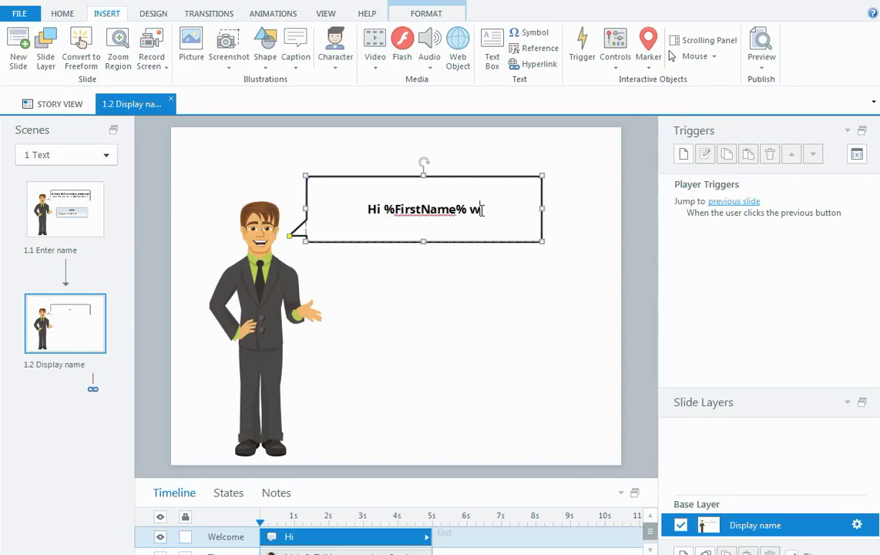
{"action": "type", "text": "elcome "}
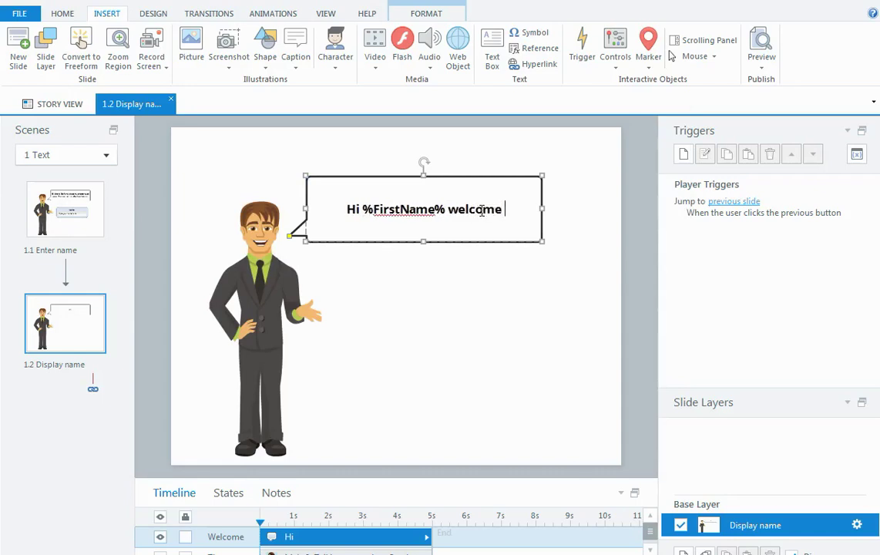
{"action": "type", "text": "to the cou"}
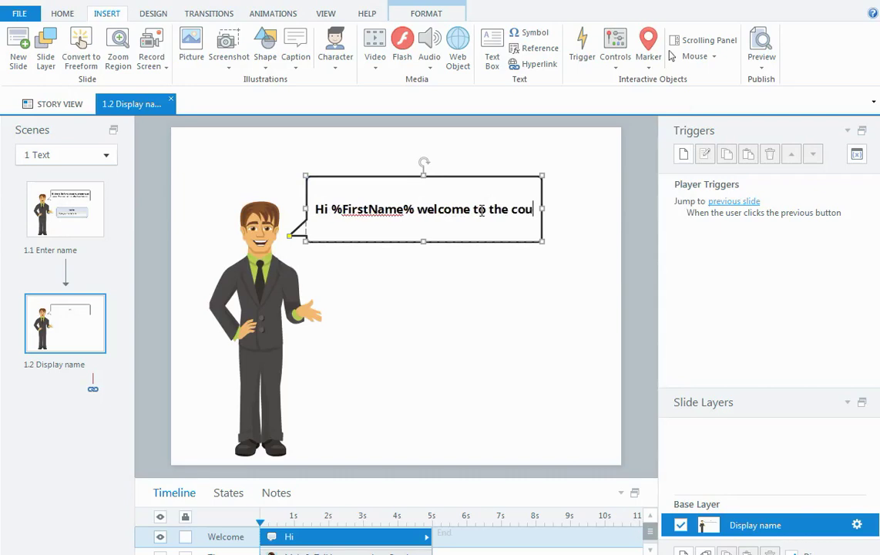
{"action": "type", "text": "rse!"}
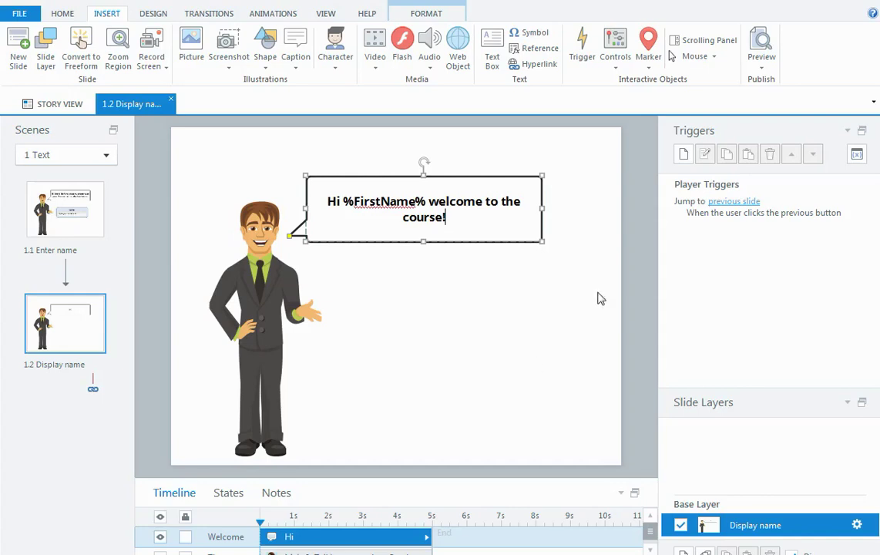
- Preview this scene, enter a sample first name, and click NEXT to reach the greeting
{"action": "left_click", "coordinate": [763, 68]}
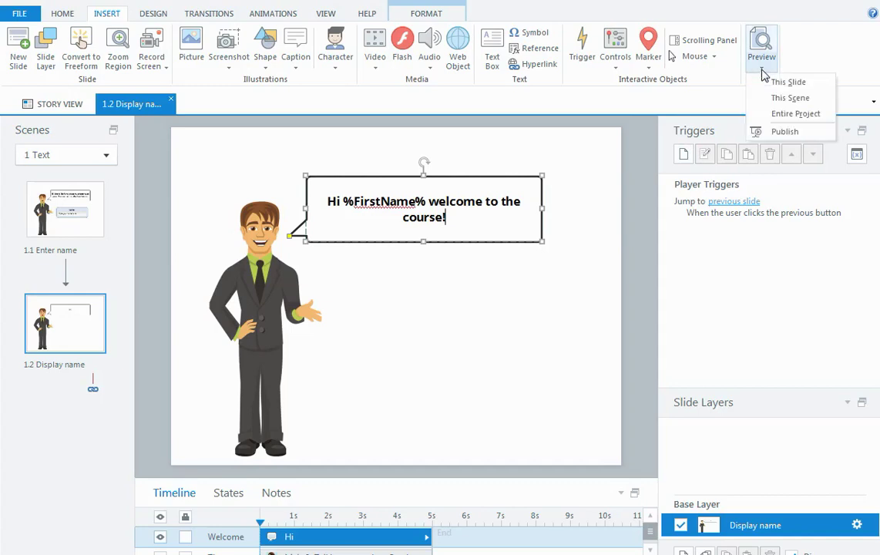
{"action": "left_click", "coordinate": [773, 96]}
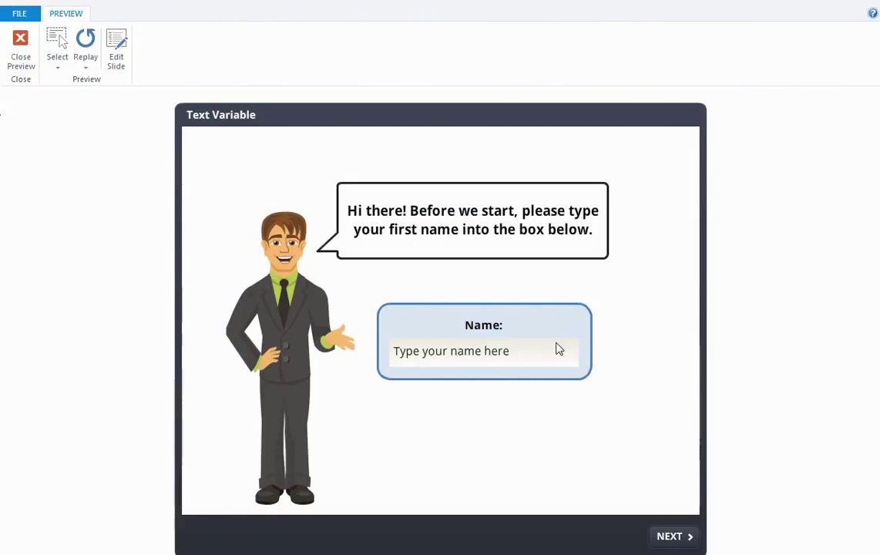
{"action": "left_click", "coordinate": [513, 352]}
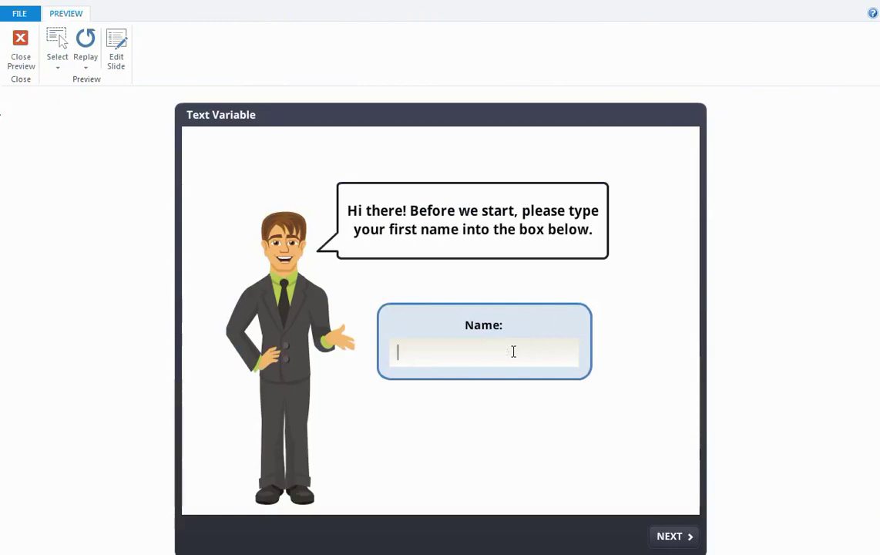
{"action": "type", "text": "Matt"}
{"action": "left_click", "coordinate": [668, 537]}
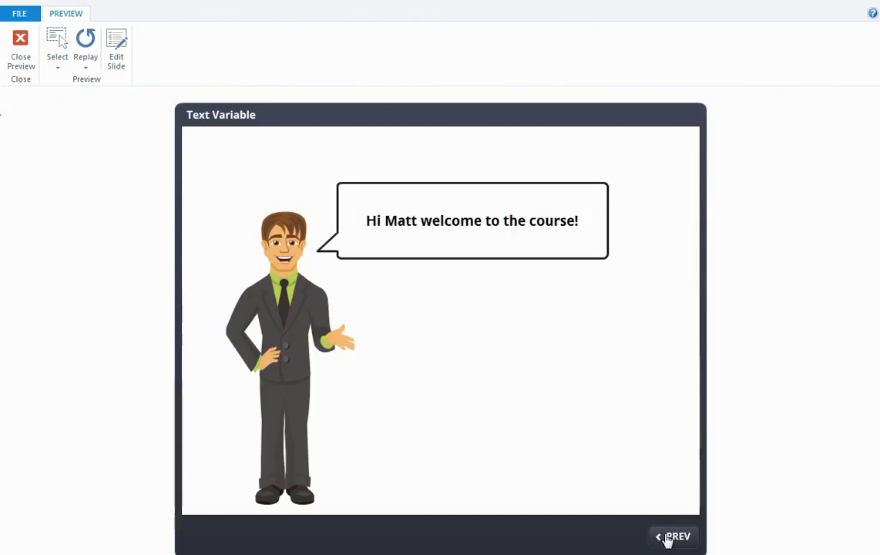
{"action": "left_click", "coordinate": [407, 239]}
{"action": "left_click", "coordinate": [407, 238]}
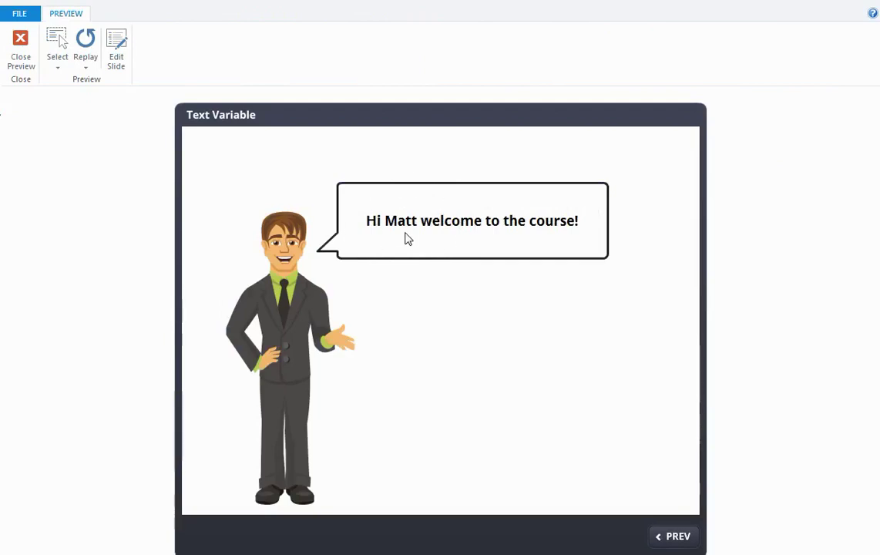